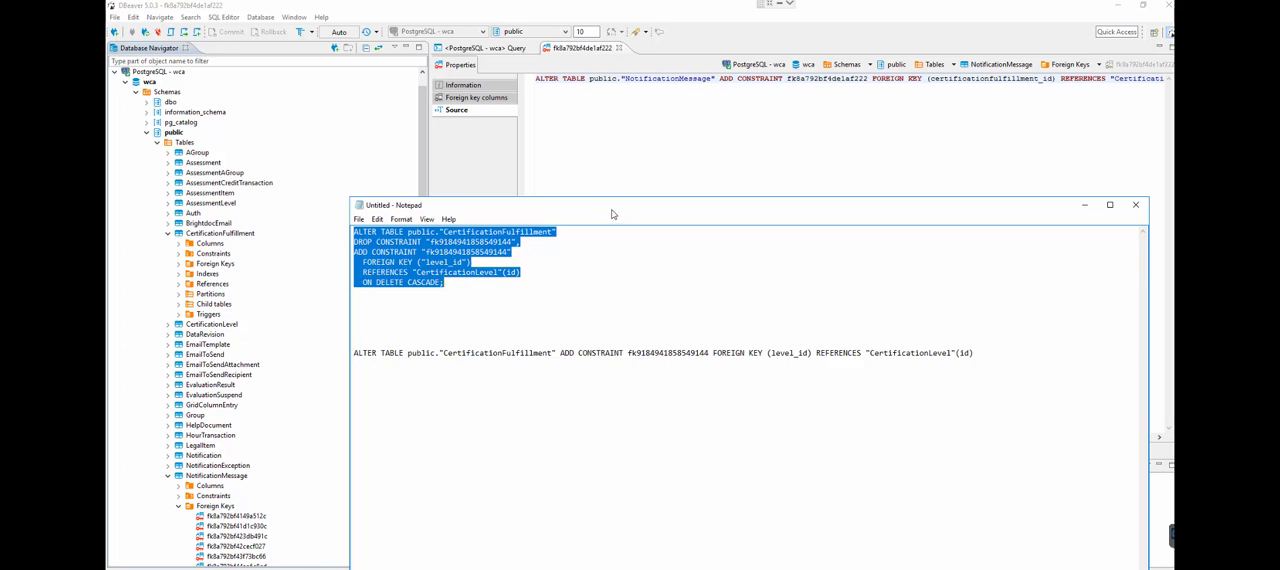
Step: Select the ON DELETE CASCADE clause in the Notepad constraint template
{"action": "left_click", "coordinate": [409, 283]}
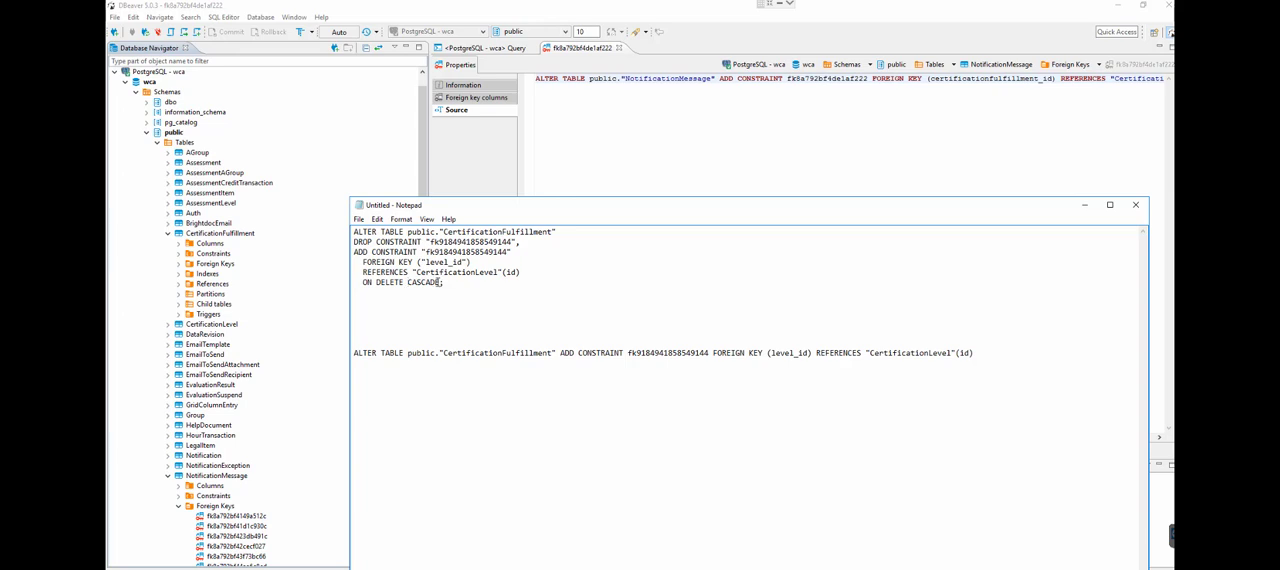
{"action": "left_click_drag", "start_coordinate": [441, 282], "coordinate": [353, 282]}
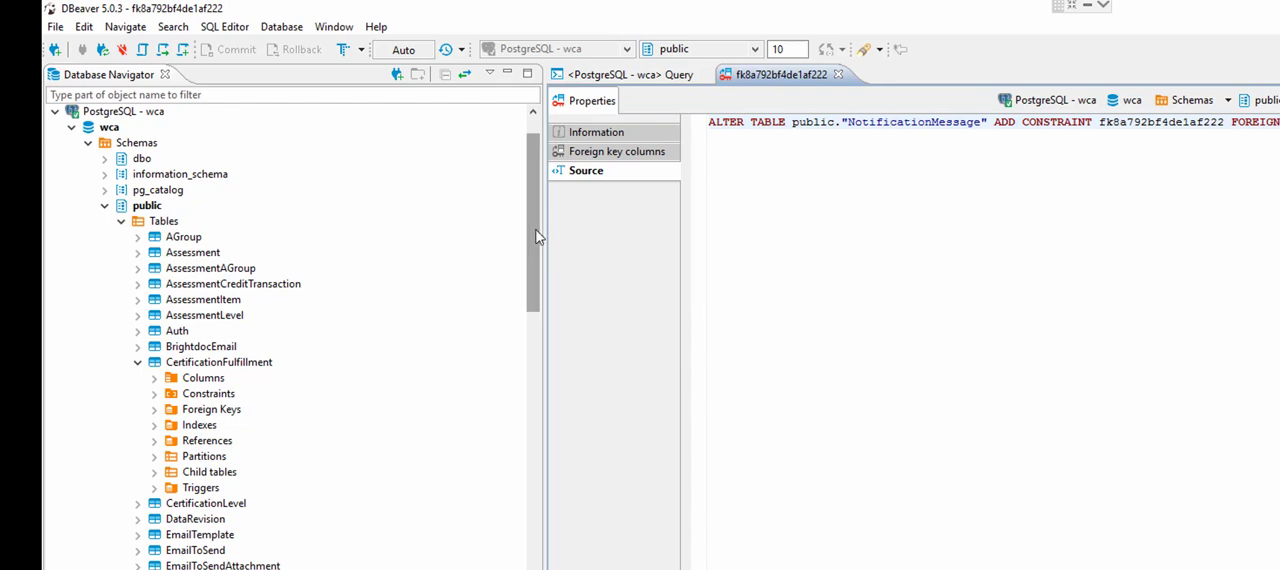
{"action": "left_click_drag", "start_coordinate": [537, 245], "coordinate": [531, 275]}
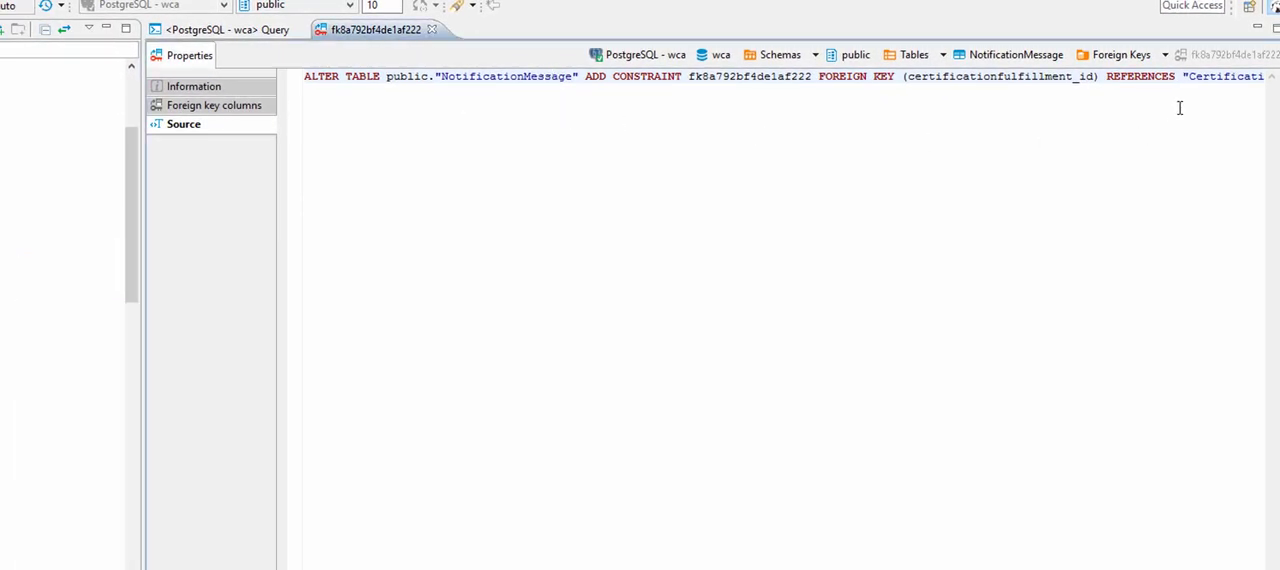
Step: Select the whole fk8a792bf4de1af222 ALTER TABLE statement in the Source view for copying
{"action": "key", "text": "ctrl+a"}
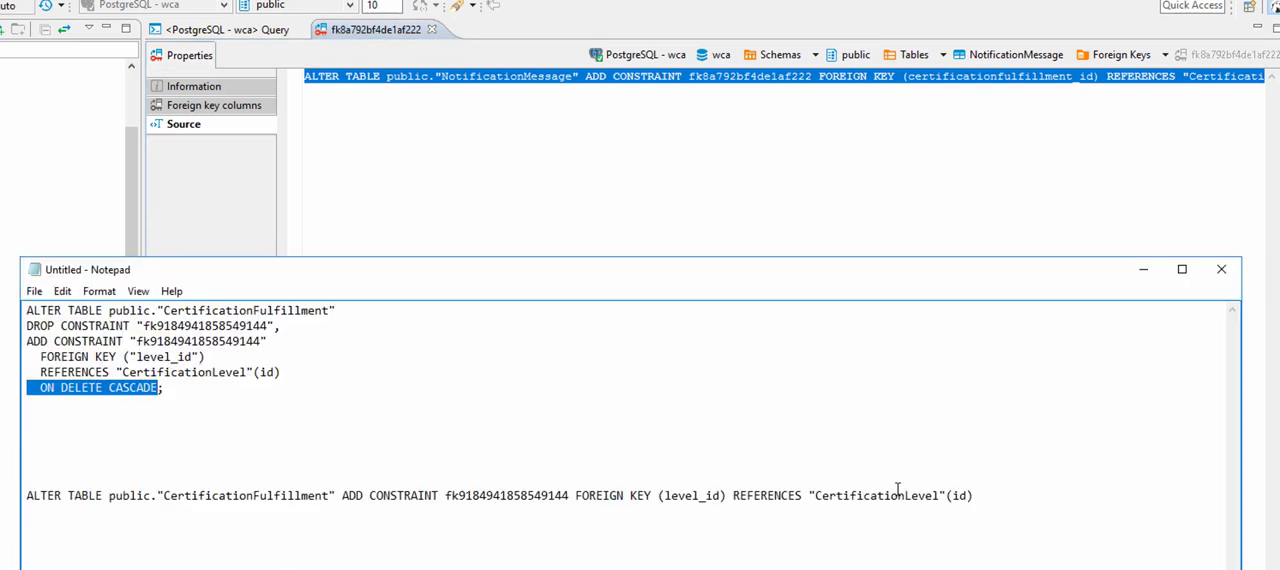
Step: Paste the NotificationMessage statement over the old CertificationFulfillment line and add an 'Example Delete Cascade;' heading line
{"action": "mouse_move", "coordinate": [984, 497]}
{"action": "left_mouse_down"}
{"action": "mouse_move", "coordinate": [299, 522]}
{"action": "mouse_move", "coordinate": [4, 512]}
{"action": "left_mouse_up"}
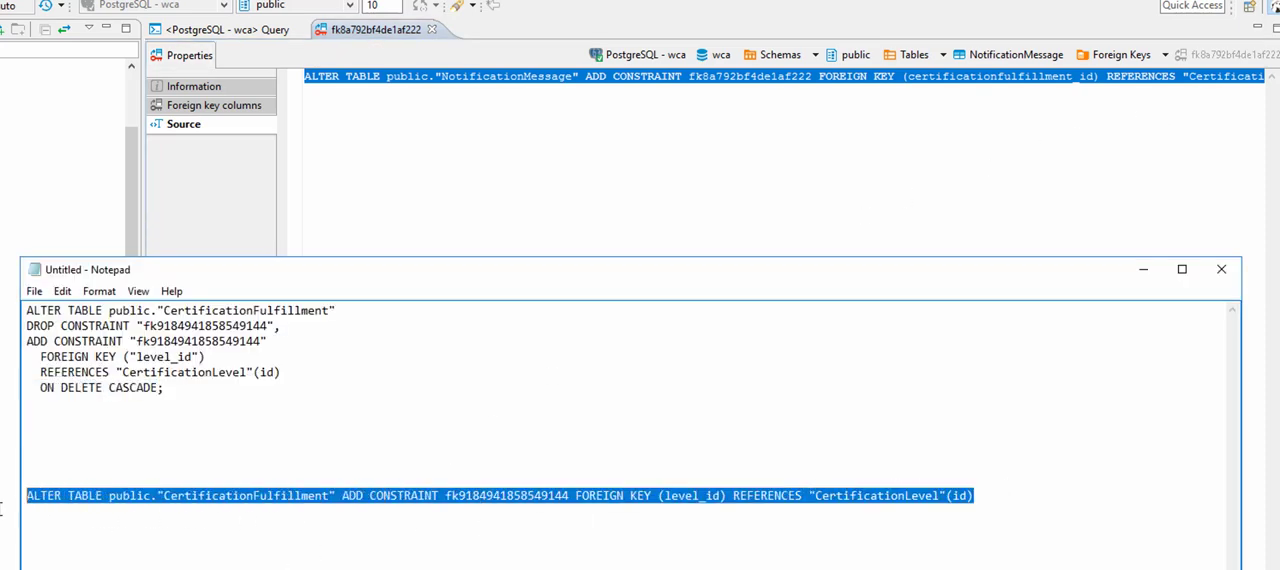
{"action": "type", "text": "ALTER TABLE public.\"NotificationMessage\" ADD CONSTRAINT fk8a792bf4de1af222 FOREIGN KEY (certificationfulfillment_id) REFERENCES \"CertificationFulfillment\"(id)"}
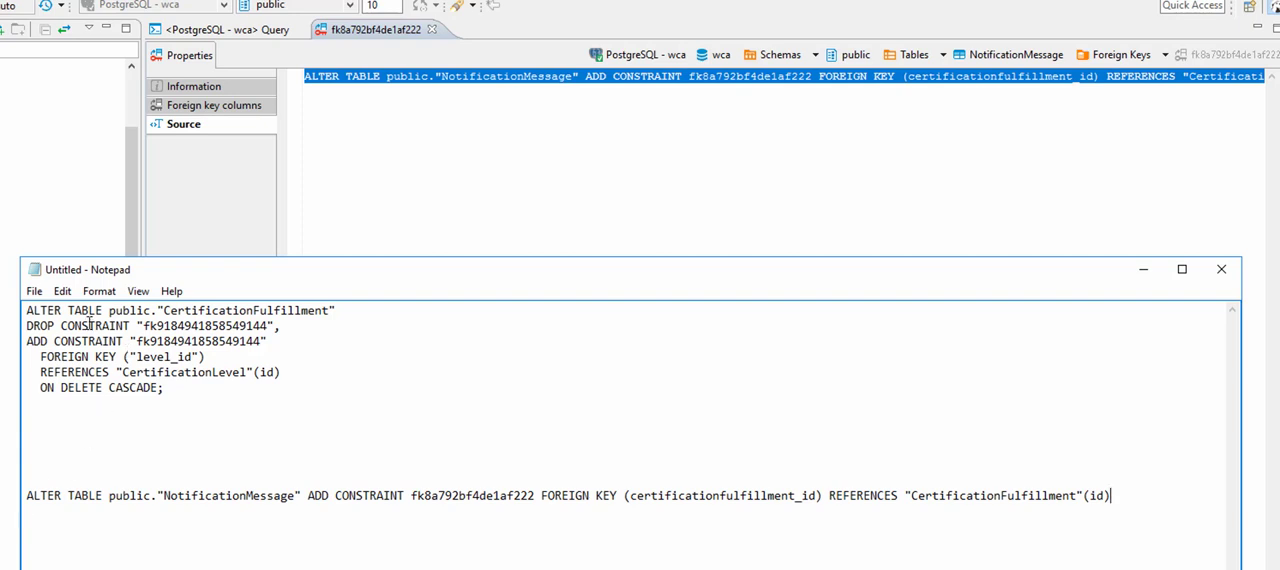
{"action": "left_click", "coordinate": [26, 310]}
{"action": "type", "text": "Example"}
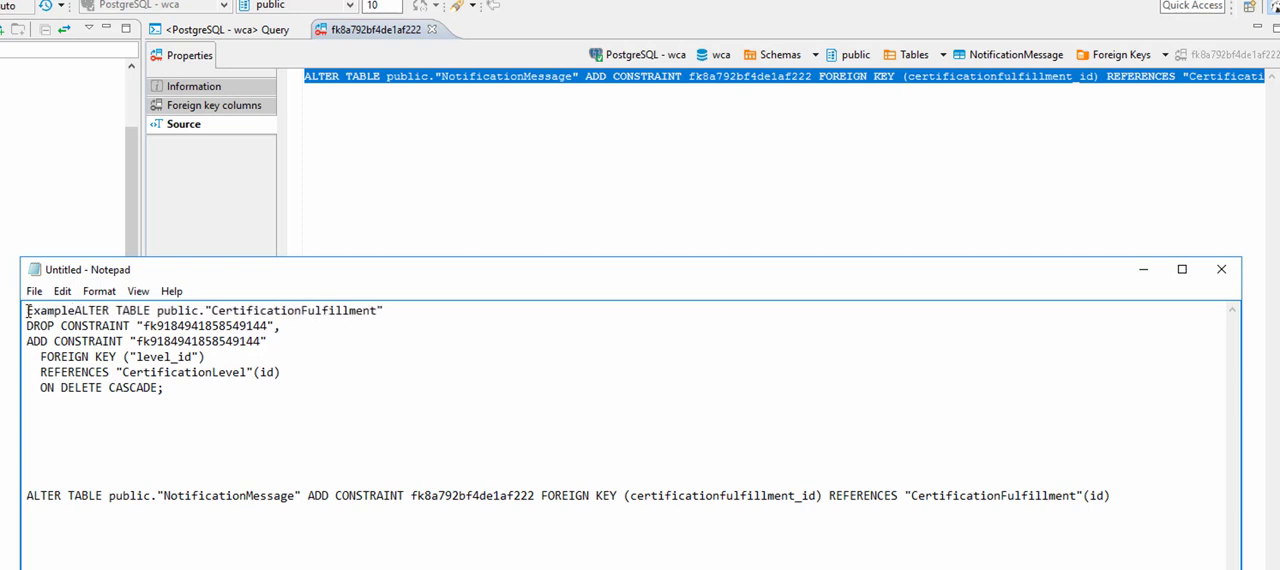
{"action": "type", "text": " Delete "}
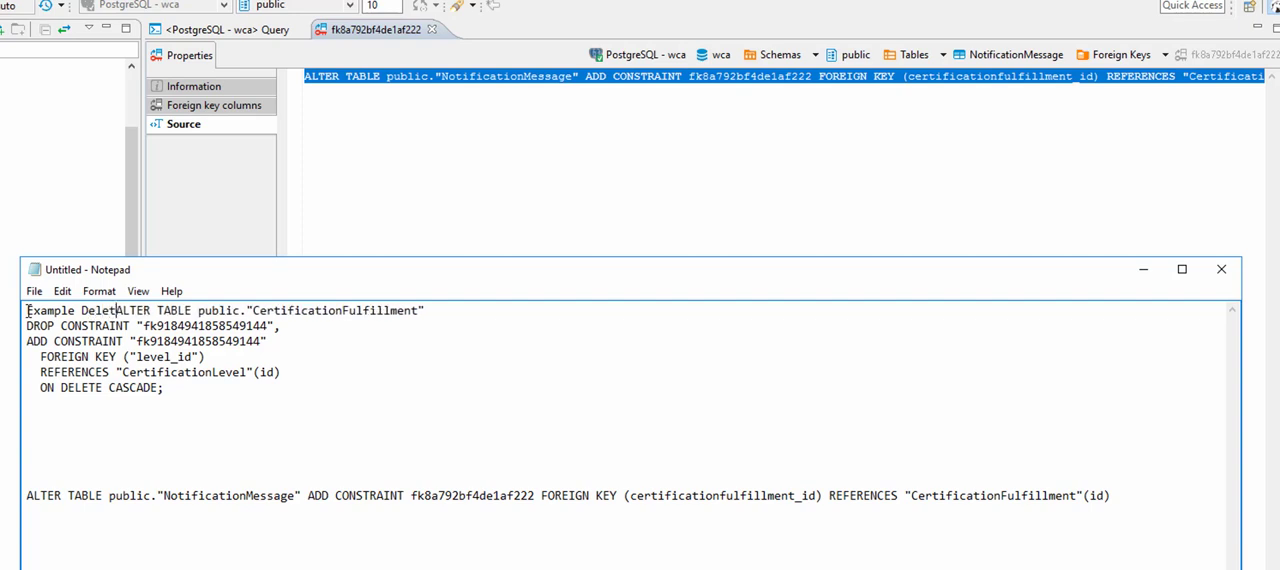
{"action": "type", "text": "Cas"}
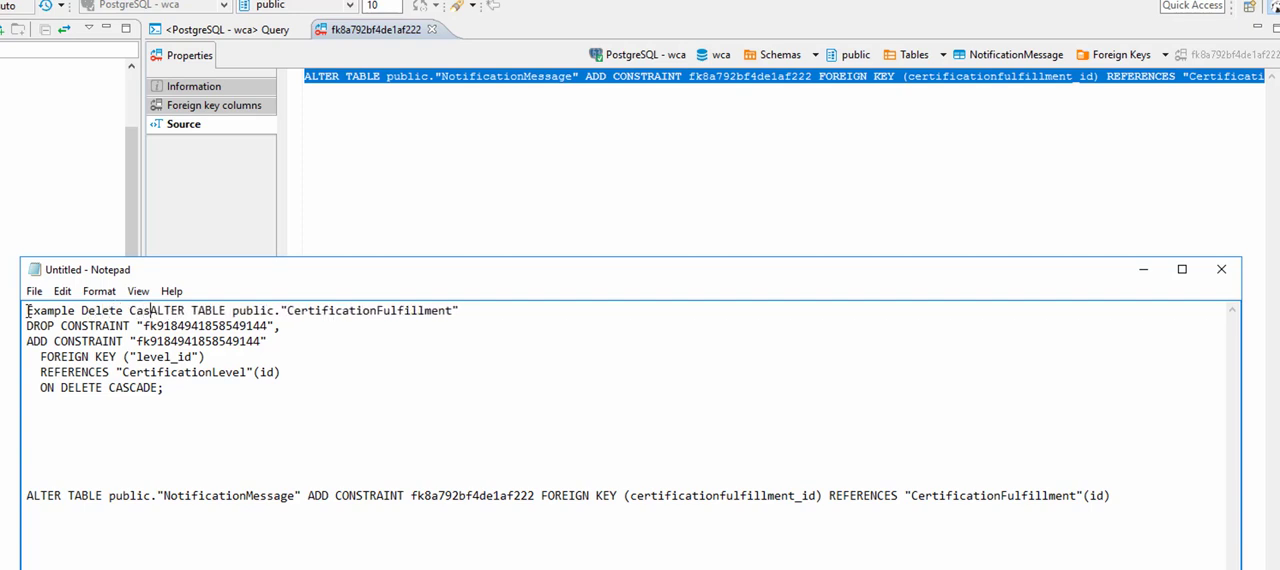
{"action": "type", "text": "cade;"}
{"action": "key", "text": "Return"}
{"action": "key", "text": "Return"}
{"action": "key", "text": "Return"}
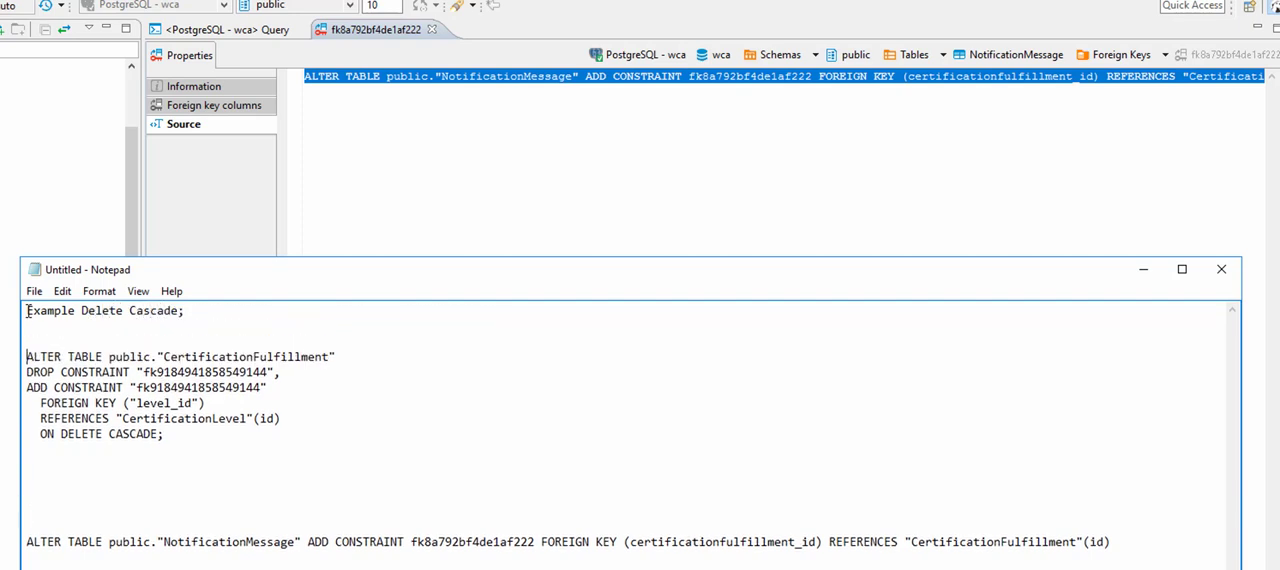
Step: Copy the NotificationMessage table name into the template's ALTER TABLE line
{"action": "double_click", "coordinate": [296, 543]}
{"action": "left_click", "coordinate": [303, 545]}
{"action": "left_click_drag", "start_coordinate": [302, 543], "coordinate": [107, 543]}
{"action": "key", "text": "ctrl+c"}
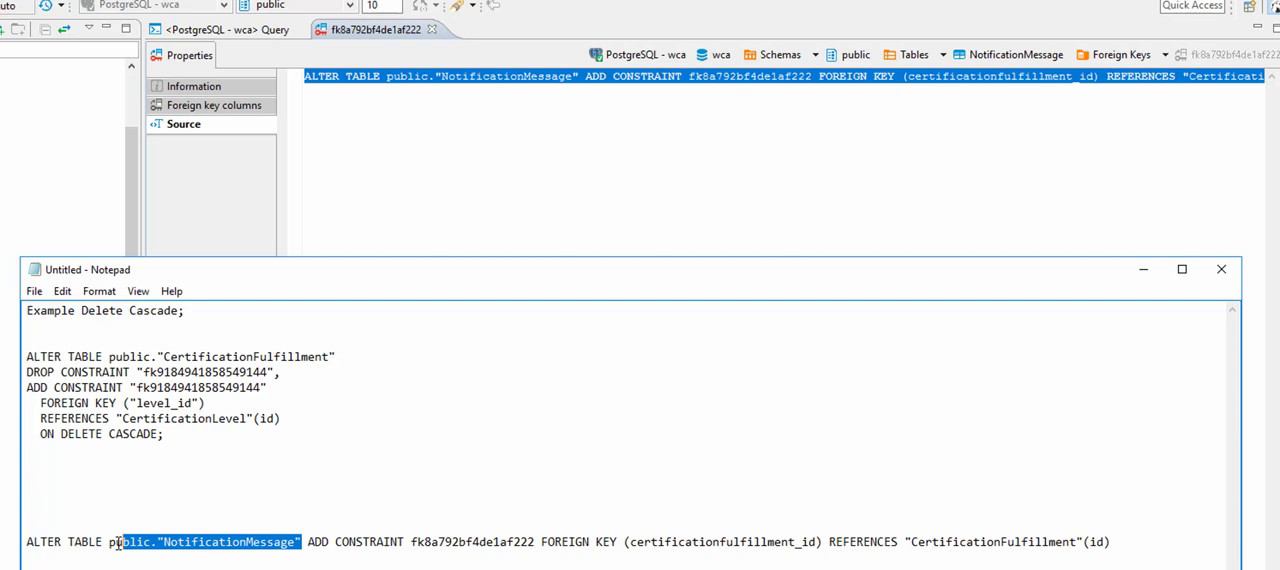
{"action": "left_click_drag", "start_coordinate": [337, 357], "coordinate": [110, 357]}
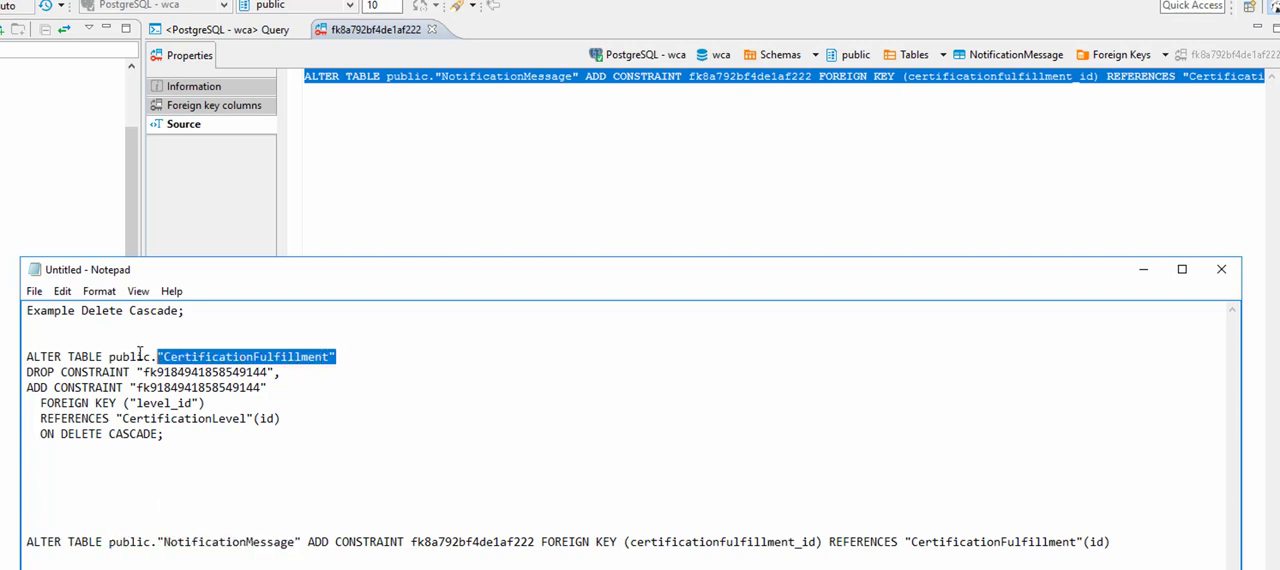
{"action": "key", "text": "ctrl+v"}
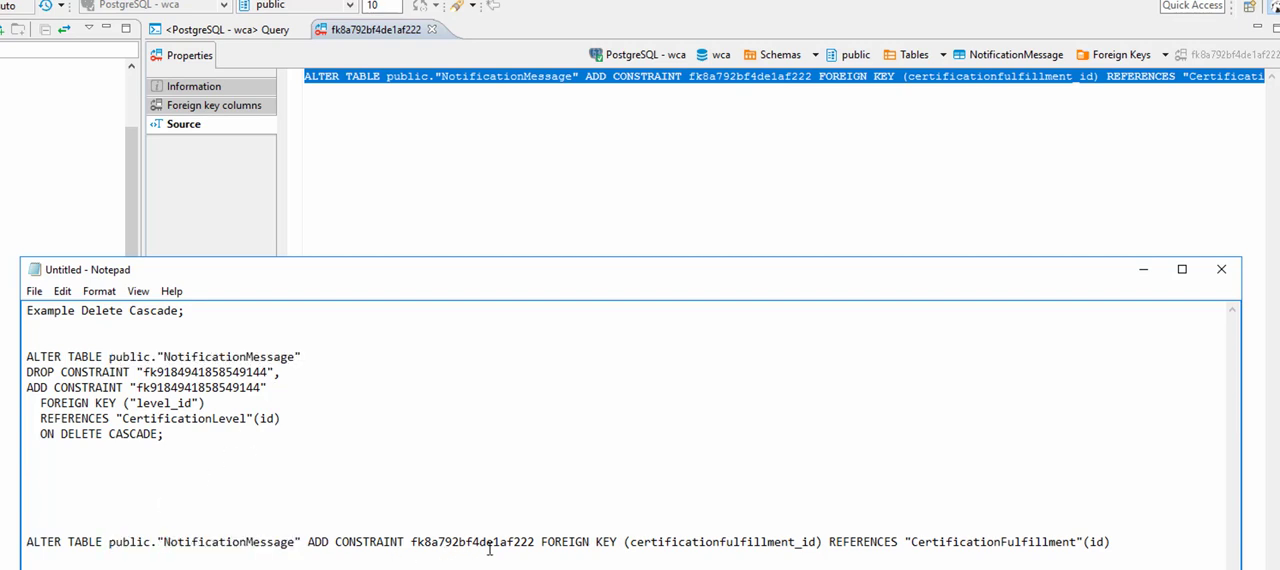
Step: Make the template drop and re-add constraint fk8a792bf4de1af222
{"action": "left_click_drag", "start_coordinate": [537, 543], "coordinate": [411, 541]}
{"action": "key", "text": "ctrl+c"}
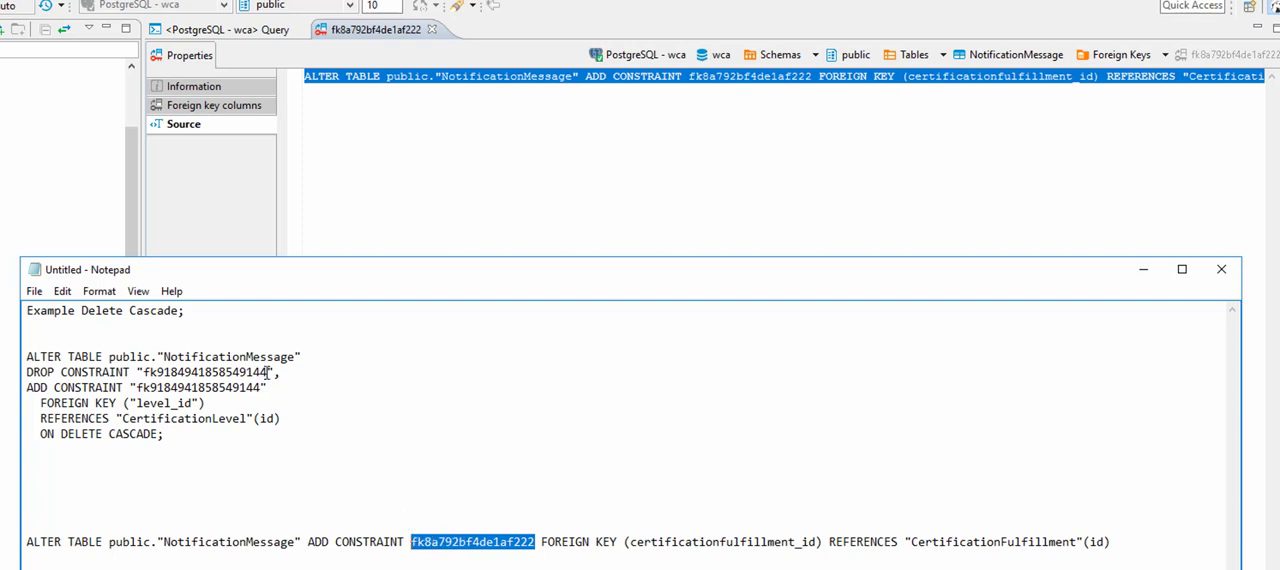
{"action": "left_click_drag", "start_coordinate": [268, 372], "coordinate": [143, 372]}
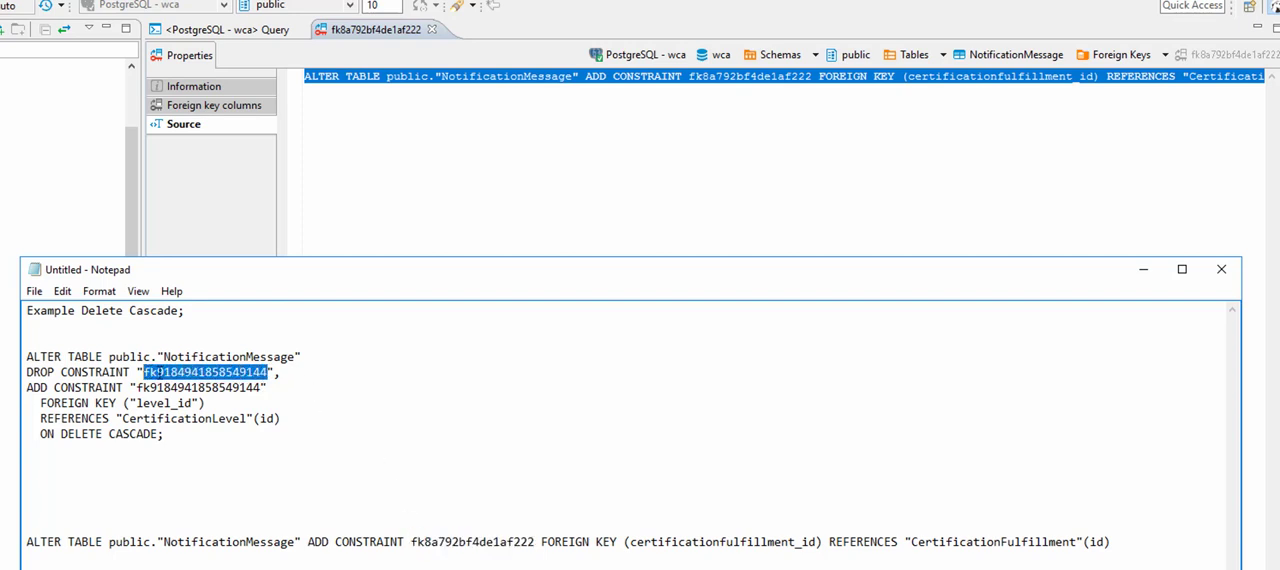
{"action": "key", "text": "ctrl+v"}
{"action": "left_click_drag", "start_coordinate": [263, 388], "coordinate": [140, 388]}
{"action": "key", "text": "ctrl+v"}
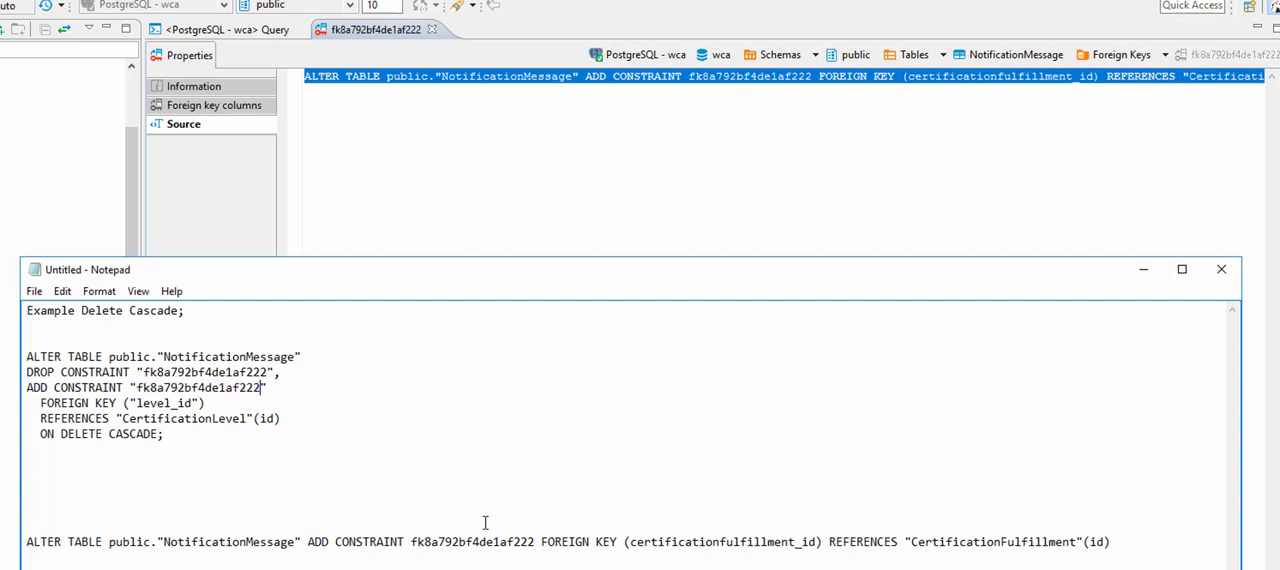
Step: Use certificationfulfillment_id referencing CertificationFulfillment in the template, then select the whole cascade script
{"action": "left_click_drag", "start_coordinate": [816, 542], "coordinate": [630, 541]}
{"action": "key", "text": "ctrl+c"}
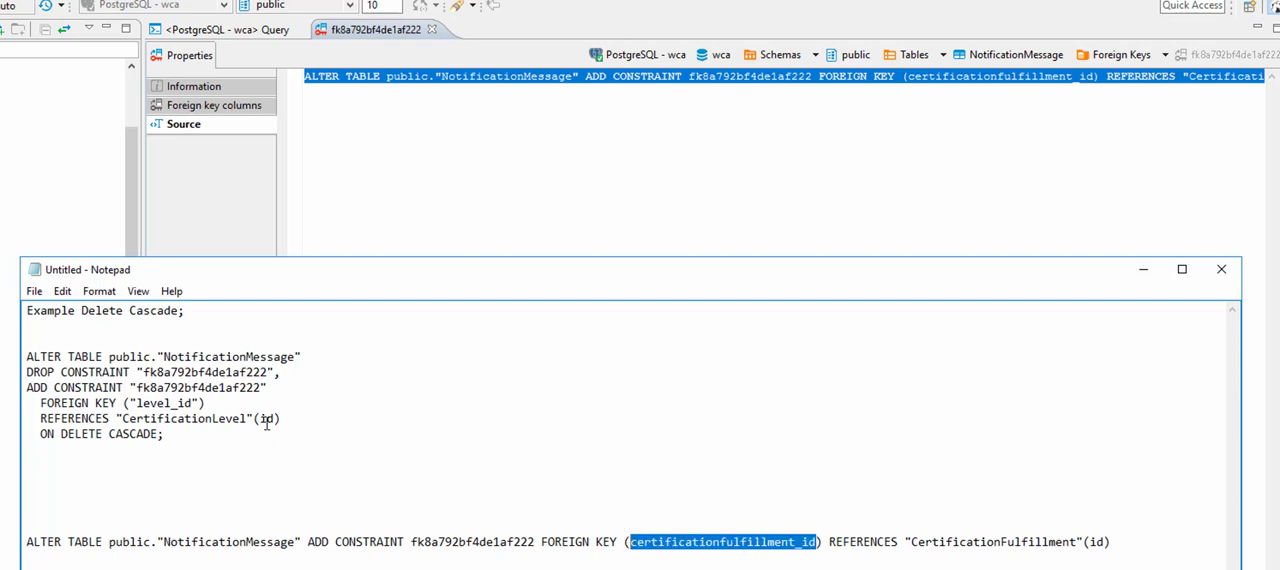
{"action": "left_click_drag", "start_coordinate": [194, 403], "coordinate": [137, 403]}
{"action": "key", "text": "ctrl+v"}
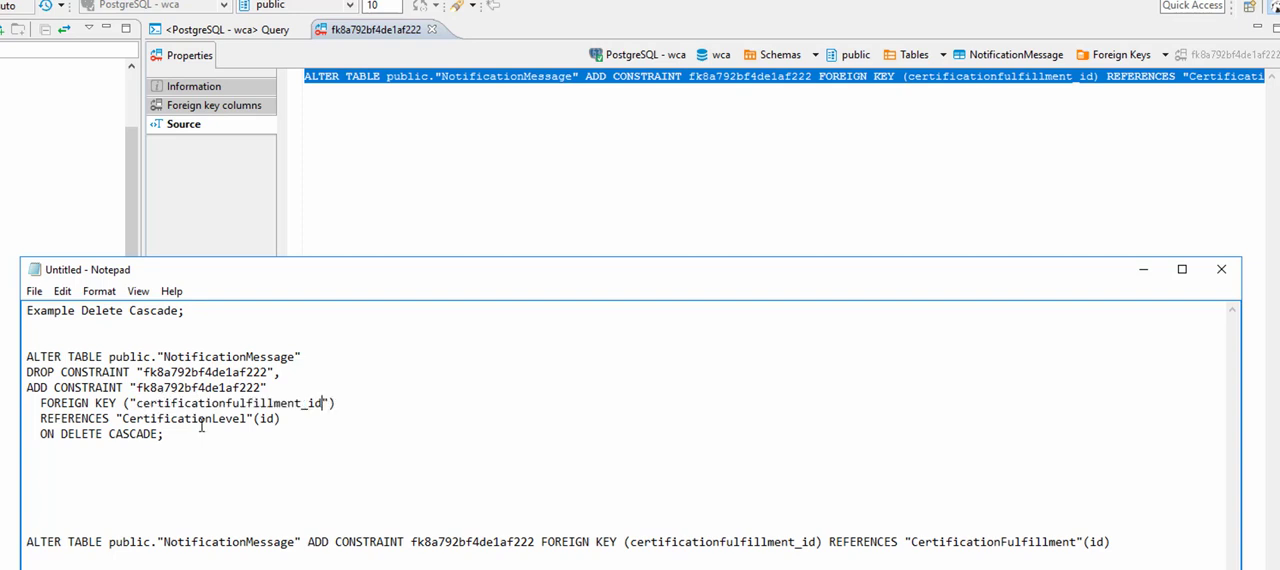
{"action": "left_click_drag", "start_coordinate": [1076, 541], "coordinate": [912, 541]}
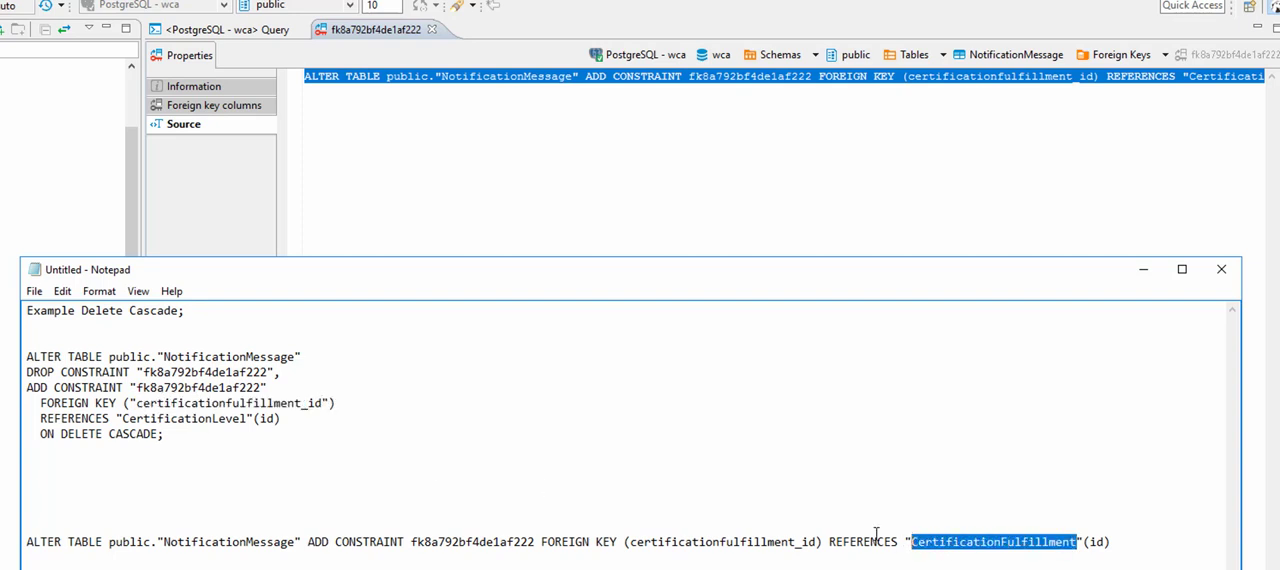
{"action": "key", "text": "ctrl+c"}
{"action": "left_click_drag", "start_coordinate": [247, 418], "coordinate": [122, 418]}
{"action": "key", "text": "ctrl+v"}
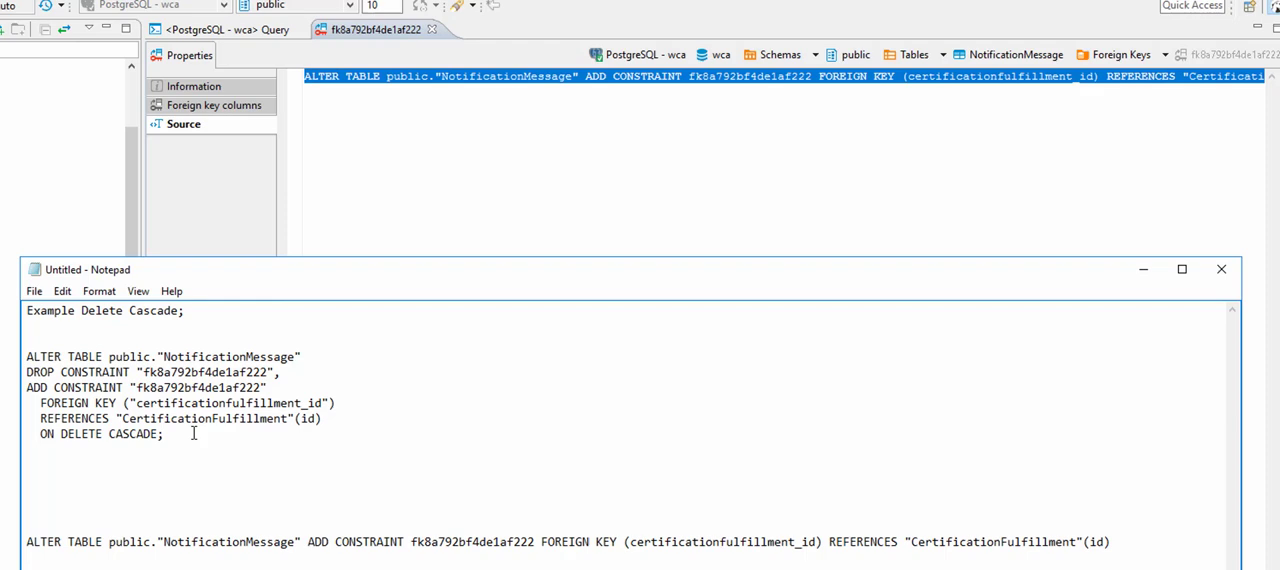
{"action": "left_click_drag", "start_coordinate": [165, 433], "coordinate": [4, 352]}
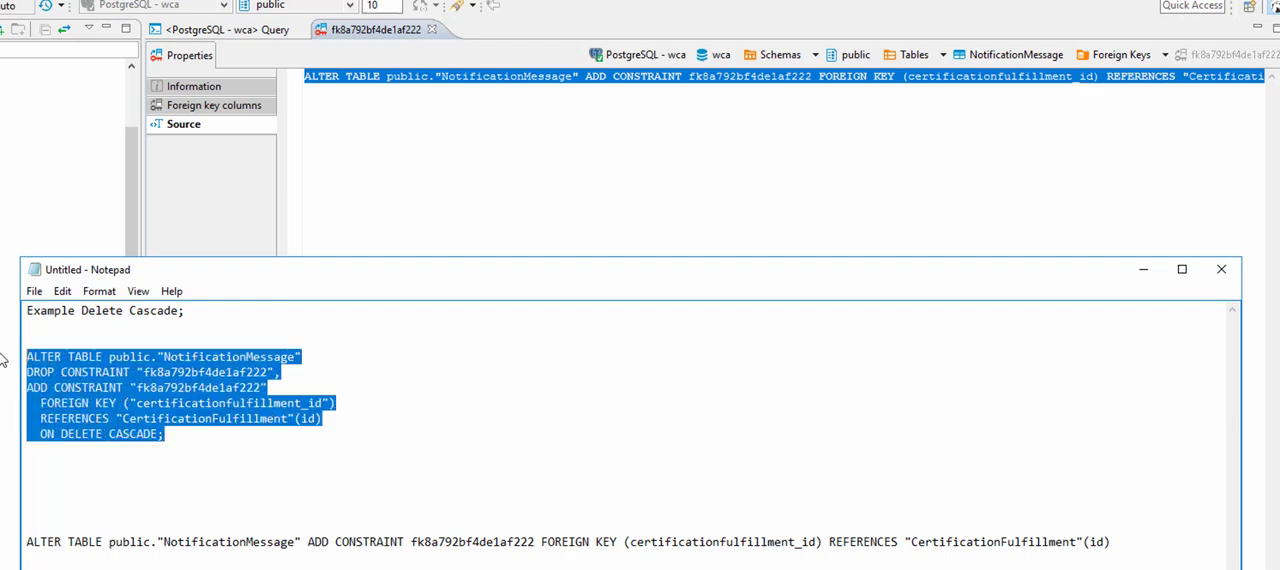
Step: Paste the NotificationMessage cascade script over the old console query, execute it, and attempt to cancel the long run
{"action": "left_click", "coordinate": [228, 29]}
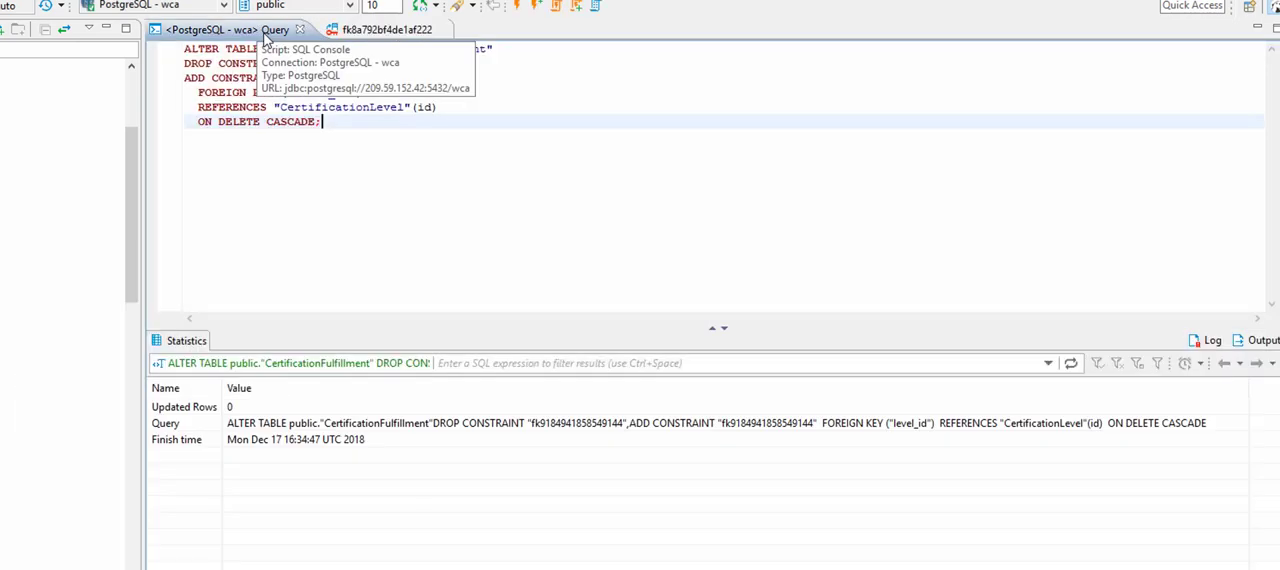
{"action": "left_click_drag", "start_coordinate": [330, 124], "coordinate": [120, 45]}
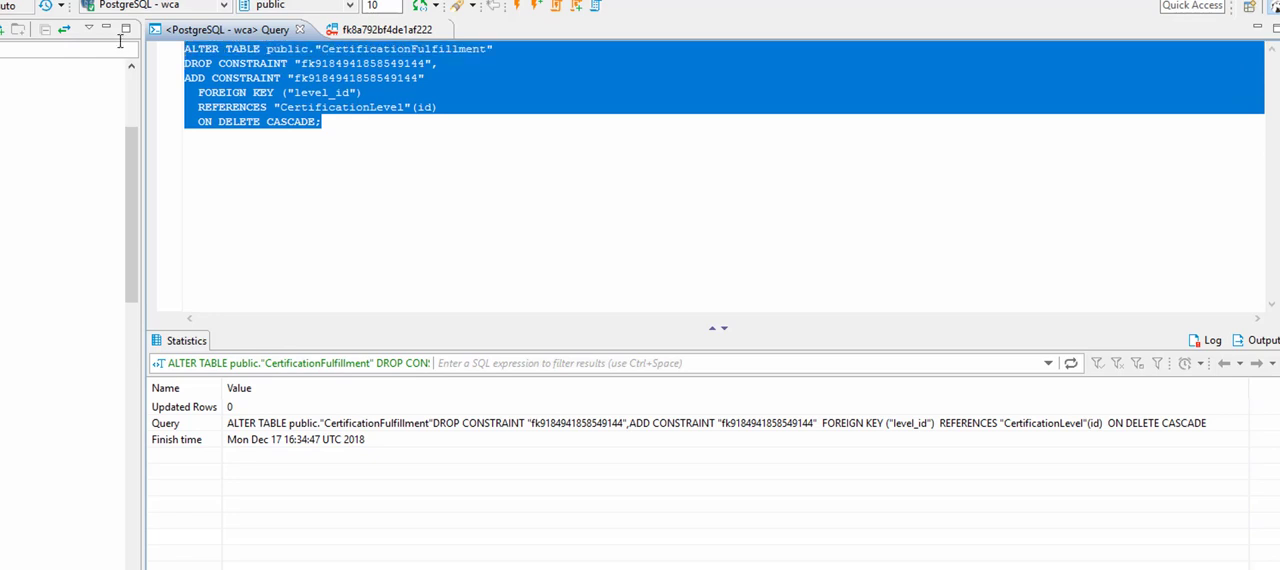
{"action": "key", "text": "ctrl+v"}
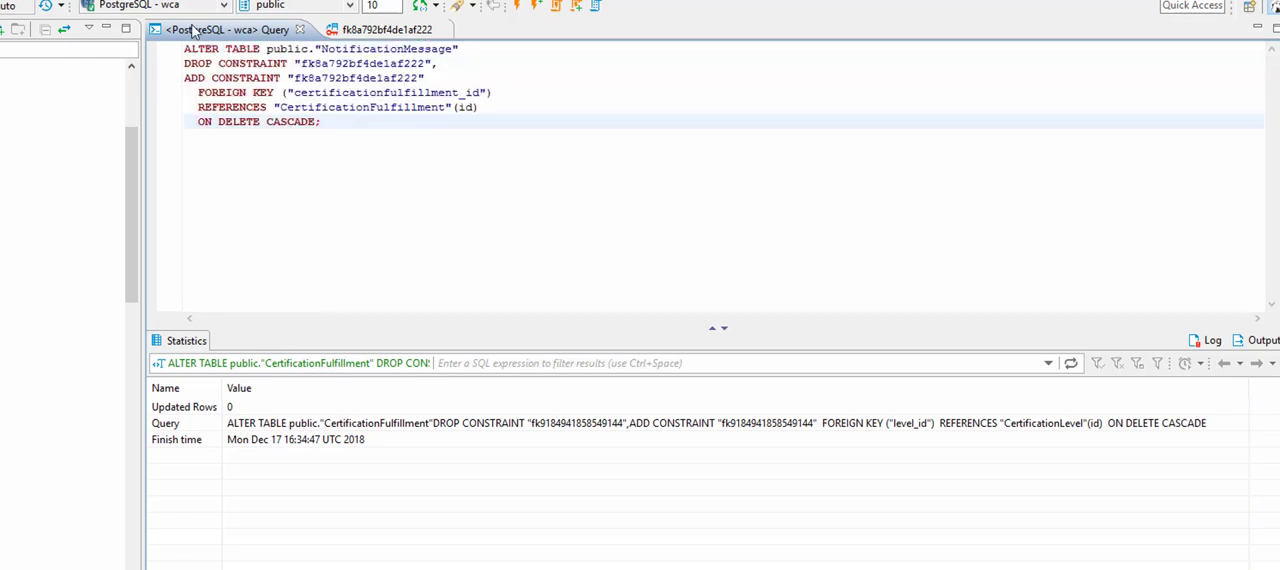
{"action": "left_click", "coordinate": [520, 8]}
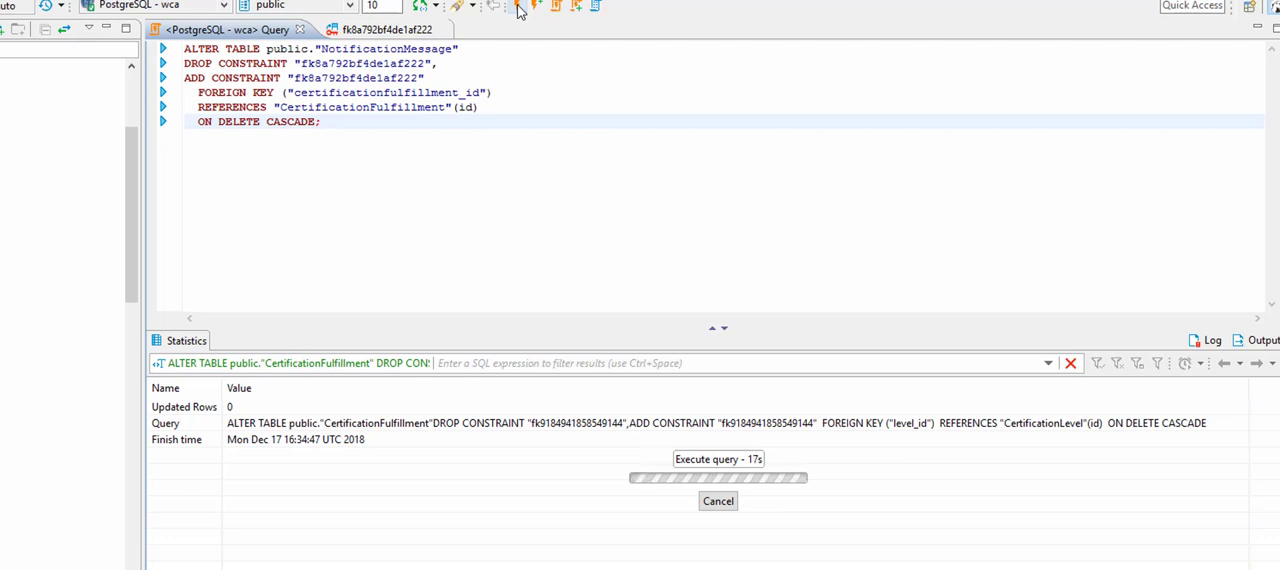
{"action": "left_click", "coordinate": [710, 500]}
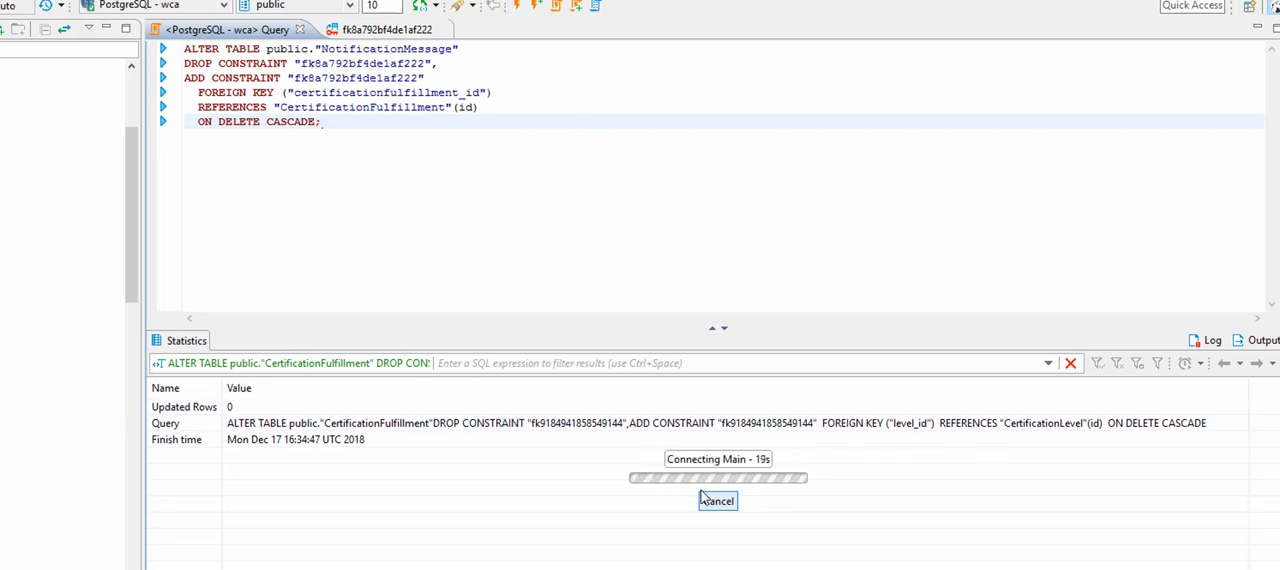
{"action": "left_click", "coordinate": [668, 233]}
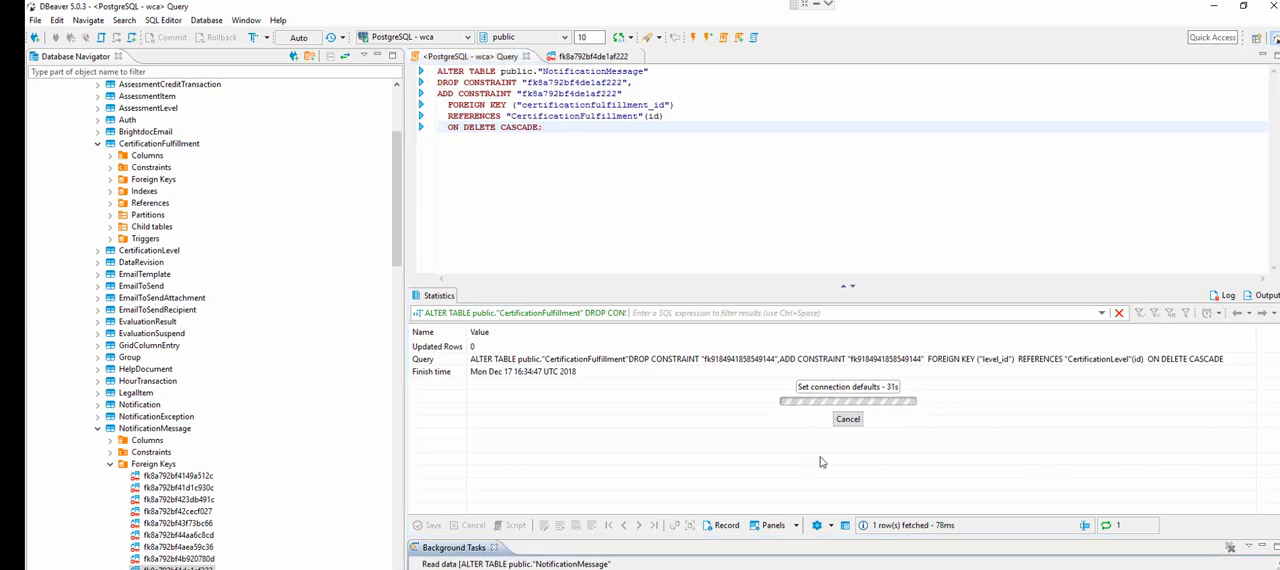
Step: Cancel the stalled operation, disconnect PostgreSQL - wca, then reconnect by expanding it
{"action": "left_click", "coordinate": [847, 419]}
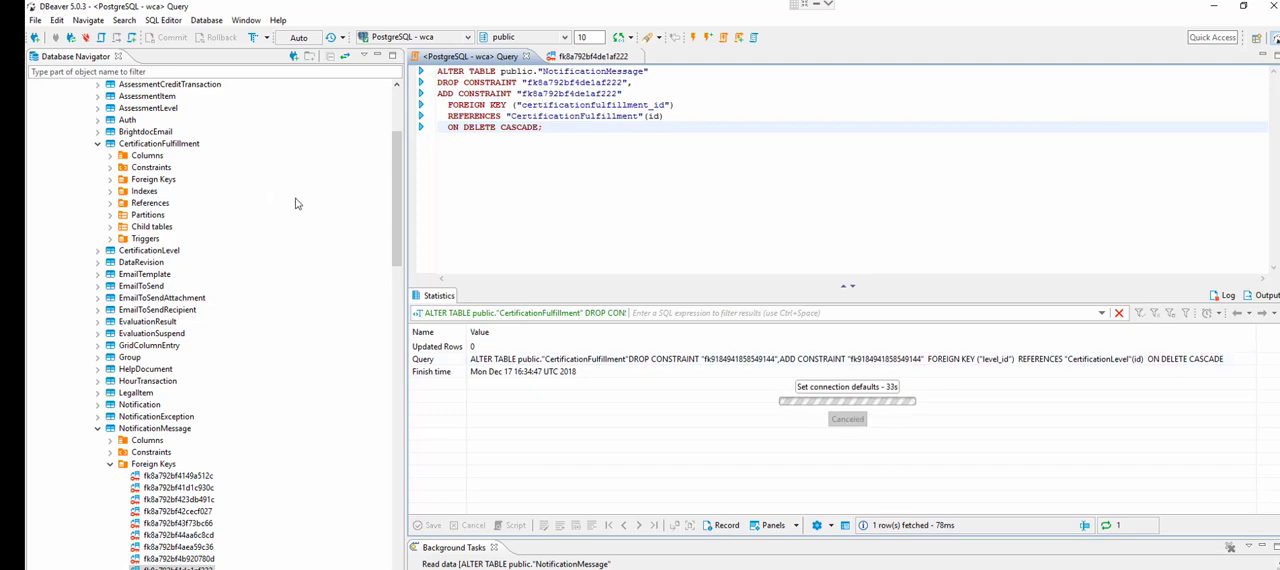
{"action": "left_click_drag", "start_coordinate": [397, 200], "coordinate": [397, 90]}
{"action": "left_click", "coordinate": [88, 132]}
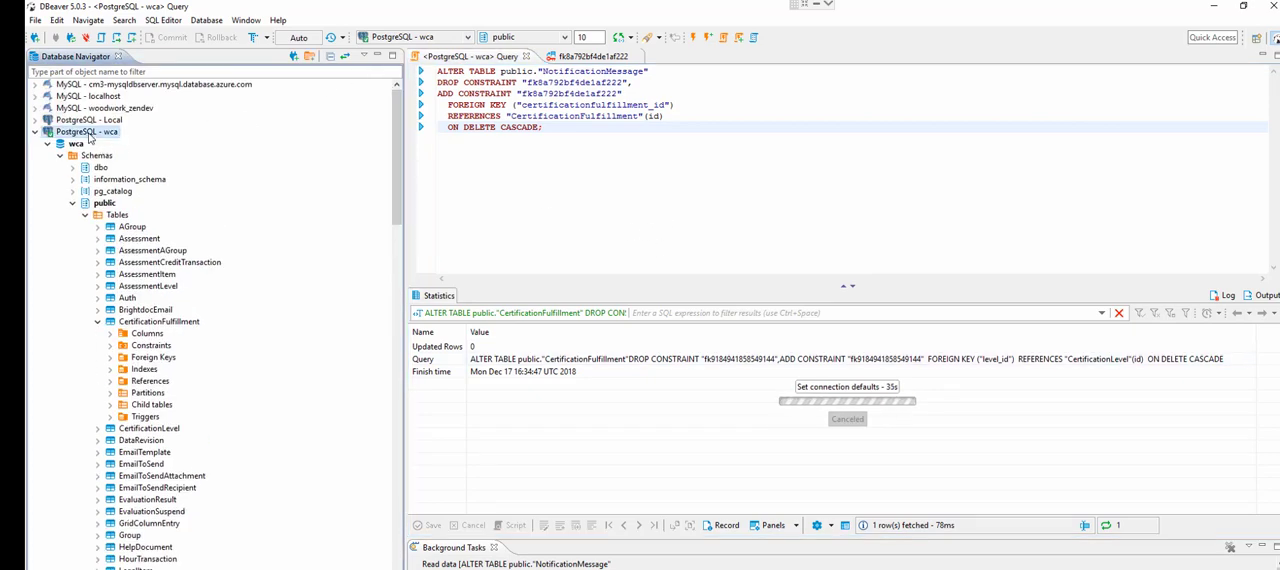
{"action": "right_click", "coordinate": [90, 138]}
{"action": "left_click", "coordinate": [118, 166]}
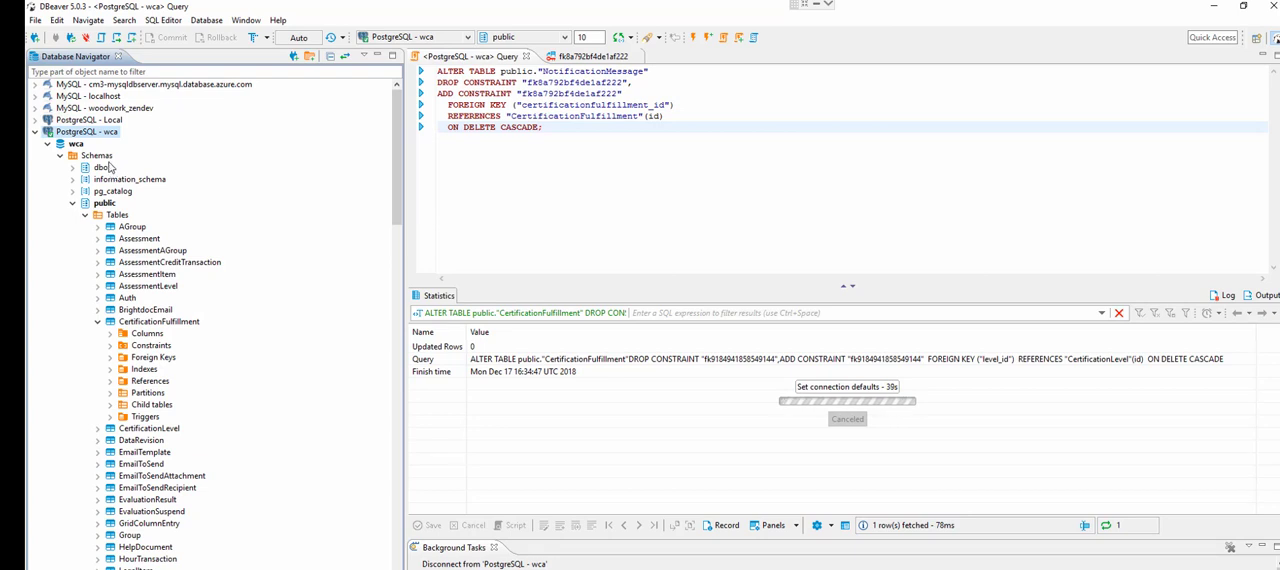
{"action": "left_click", "coordinate": [36, 133]}
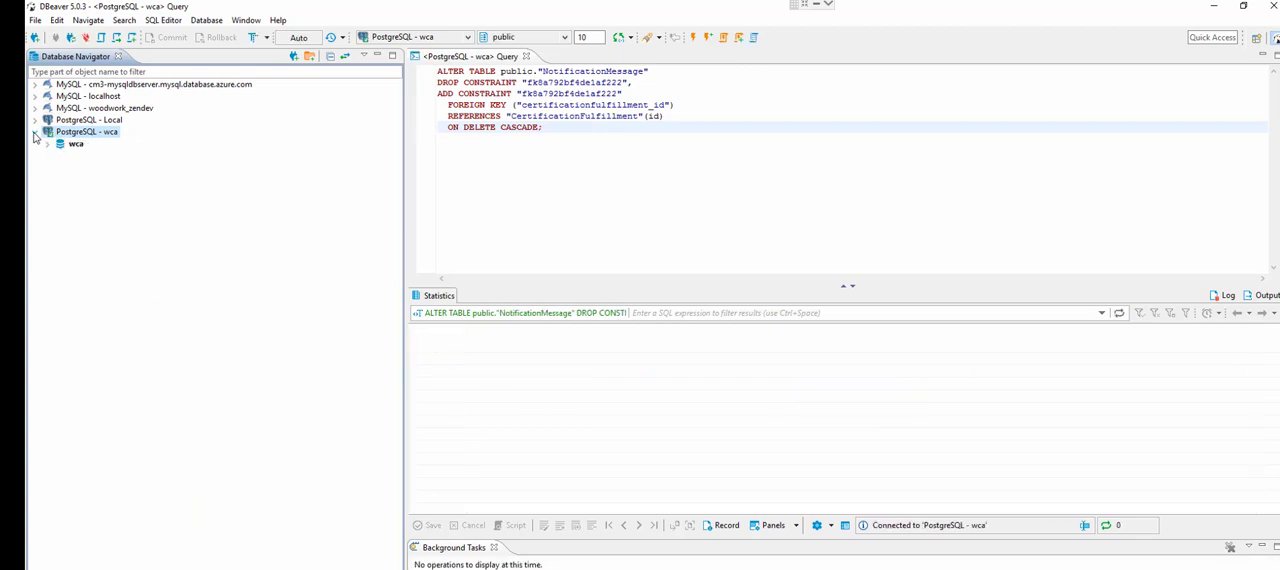
Step: Navigate wca > public > NotificationMessage > Foreign Keys and show fk8a792bf4de1af222's source ending in ON DELETE CASCADE
{"action": "left_click", "coordinate": [48, 144]}
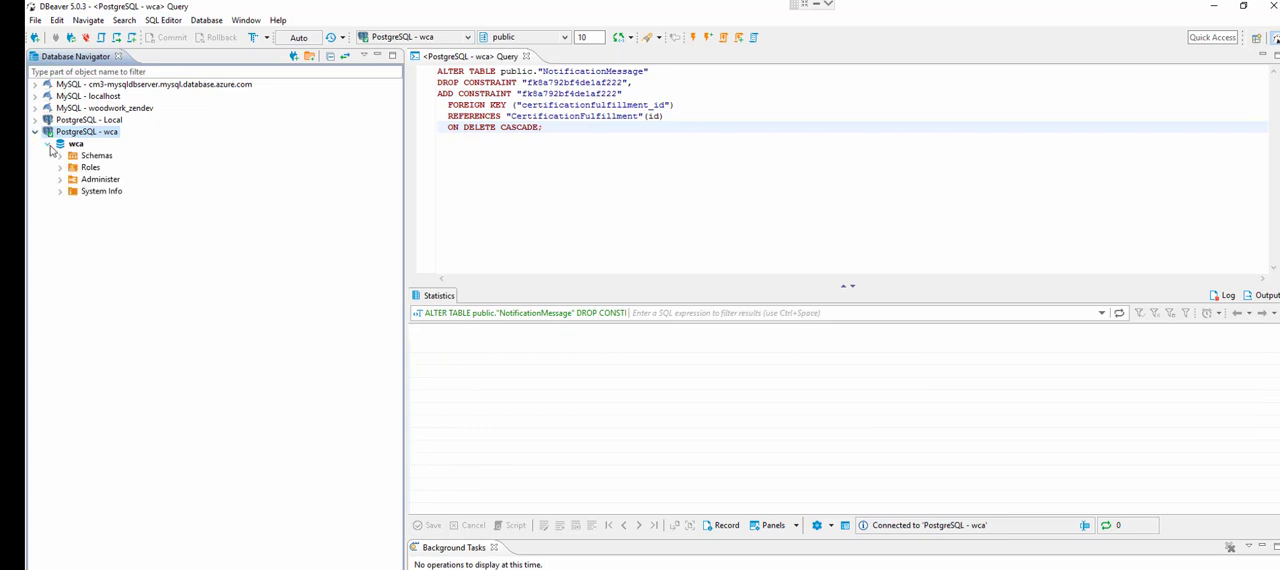
{"action": "left_click", "coordinate": [60, 156]}
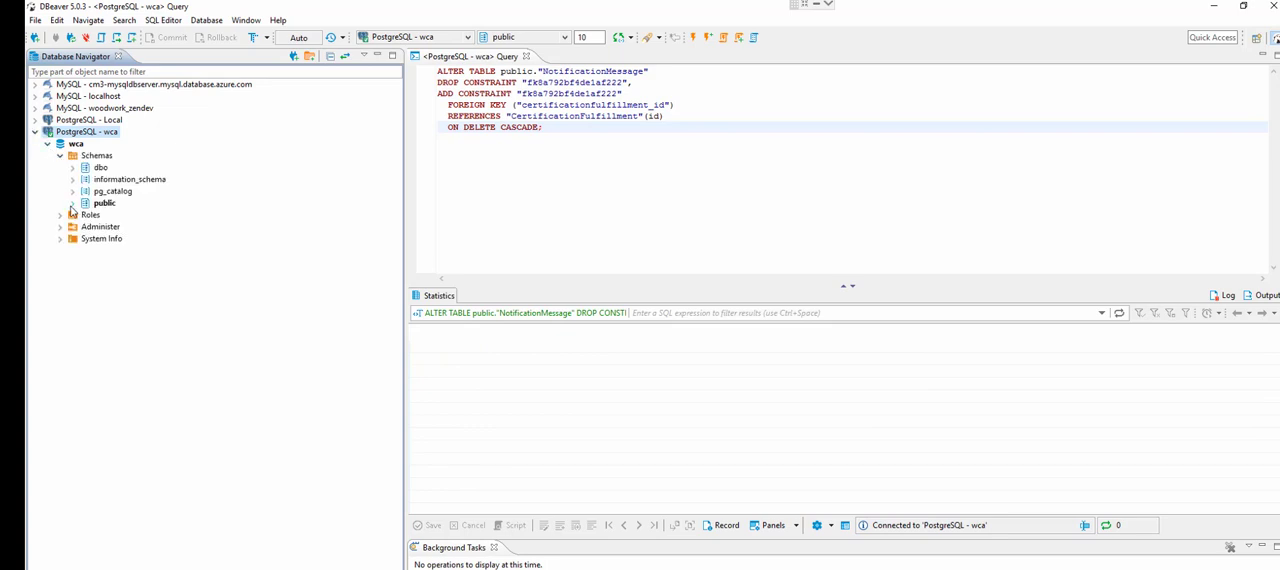
{"action": "left_click", "coordinate": [72, 203]}
{"action": "left_click", "coordinate": [86, 215]}
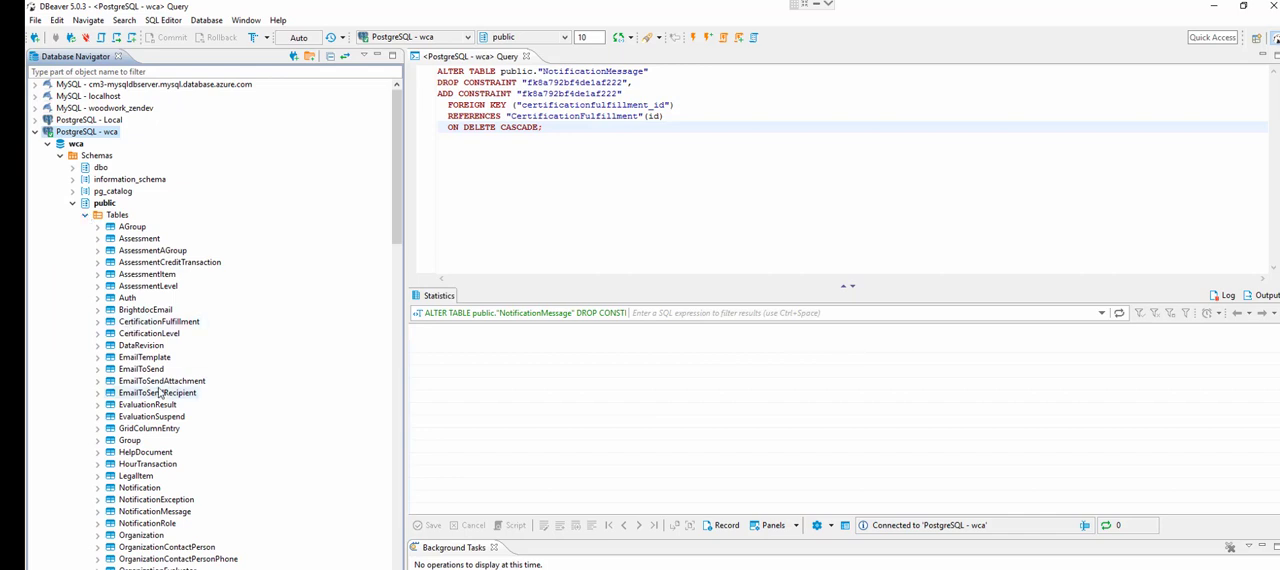
{"action": "scroll", "coordinate": [160, 393], "scroll_direction": "down", "scroll_amount": 4}
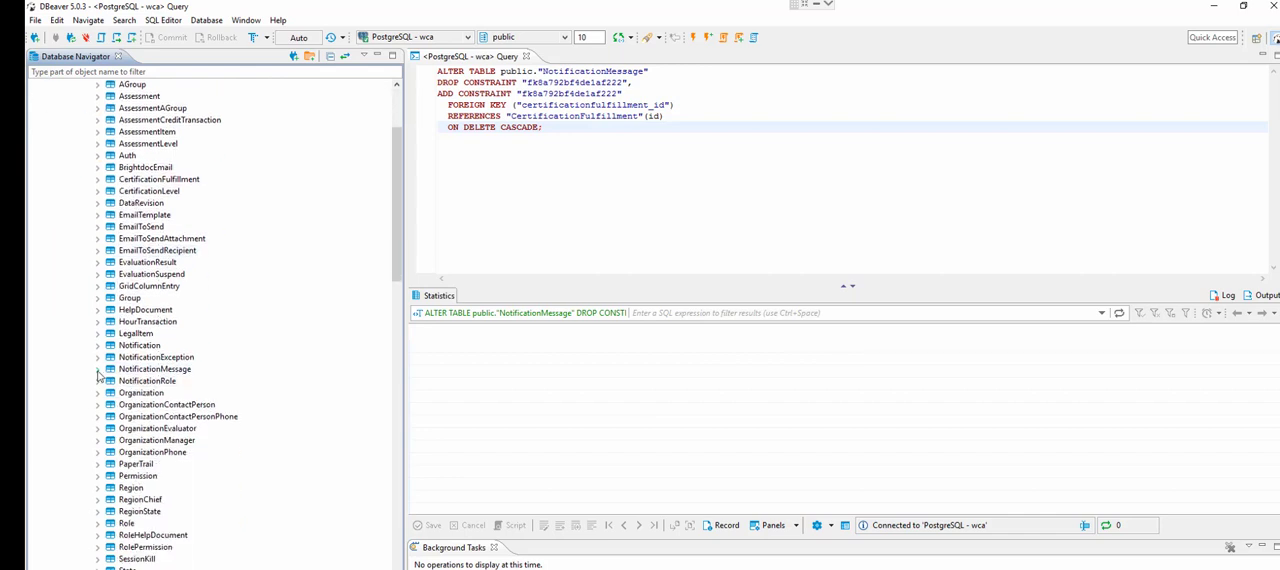
{"action": "left_click", "coordinate": [98, 370]}
{"action": "left_click", "coordinate": [111, 428]}
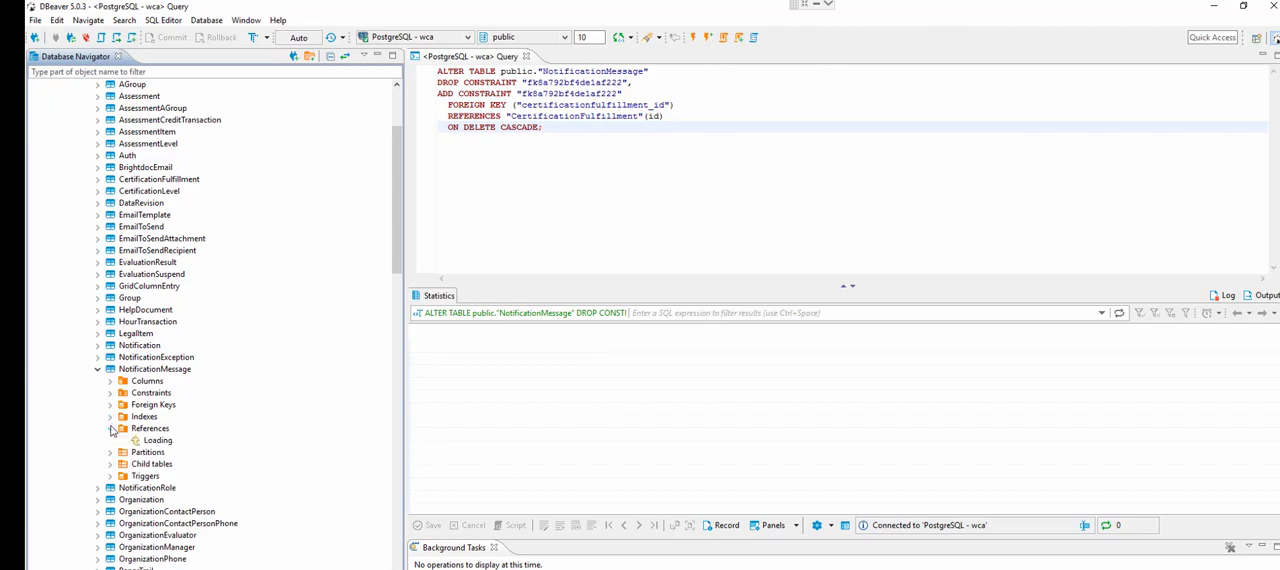
{"action": "left_click", "coordinate": [111, 405]}
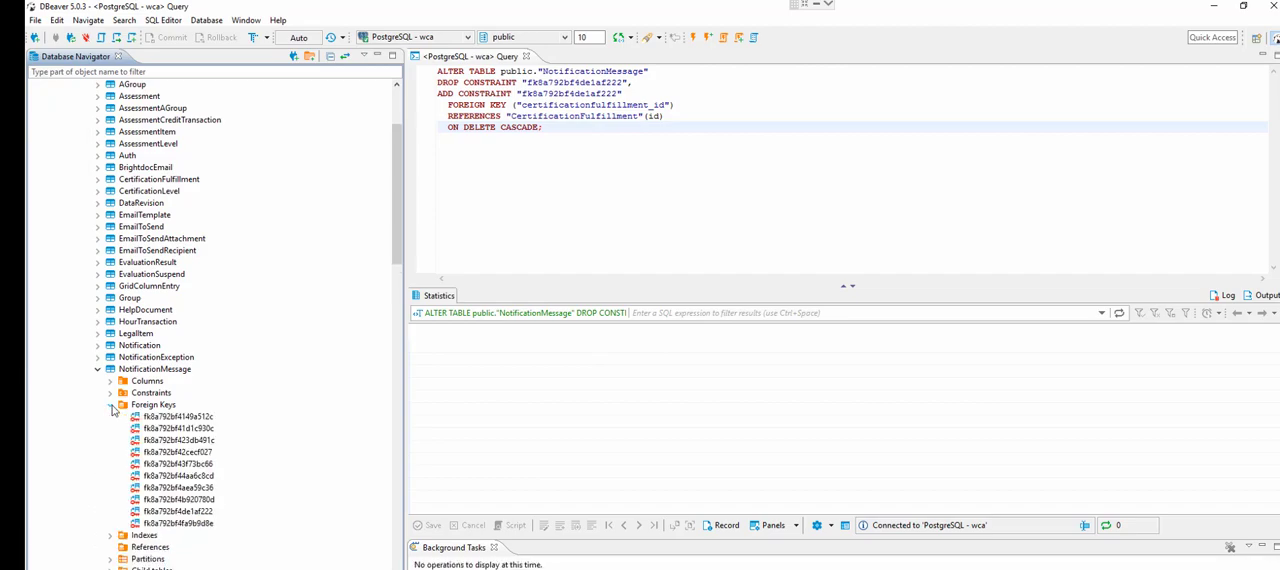
{"action": "left_click", "coordinate": [178, 522]}
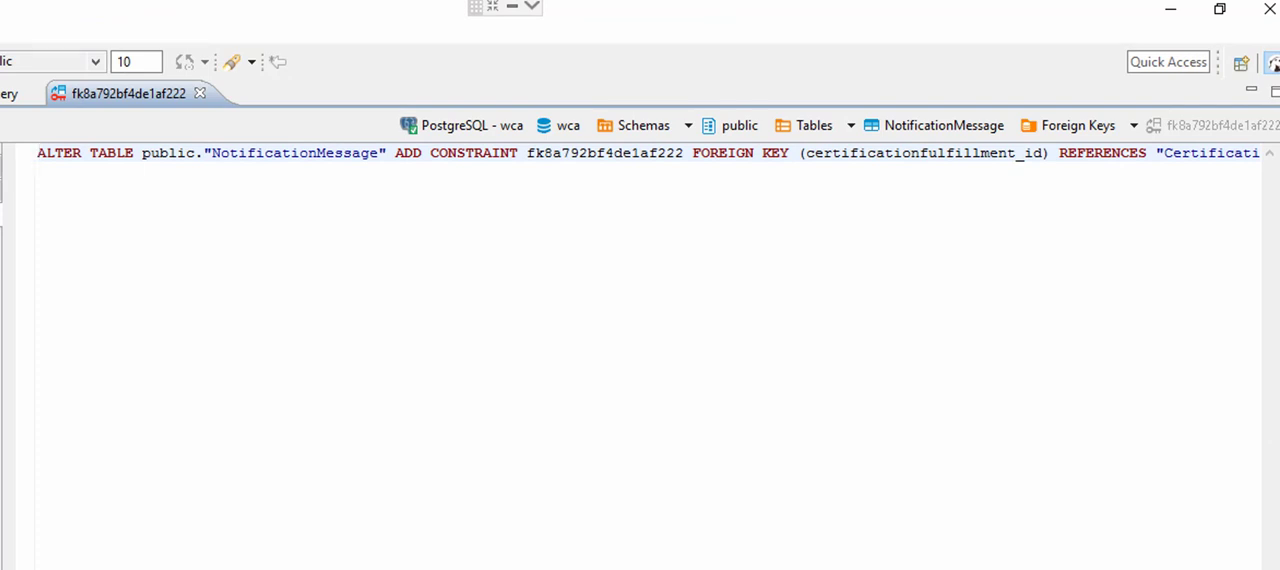
{"action": "scroll", "coordinate": [640, 300], "scroll_direction": "right", "scroll_amount": 5}
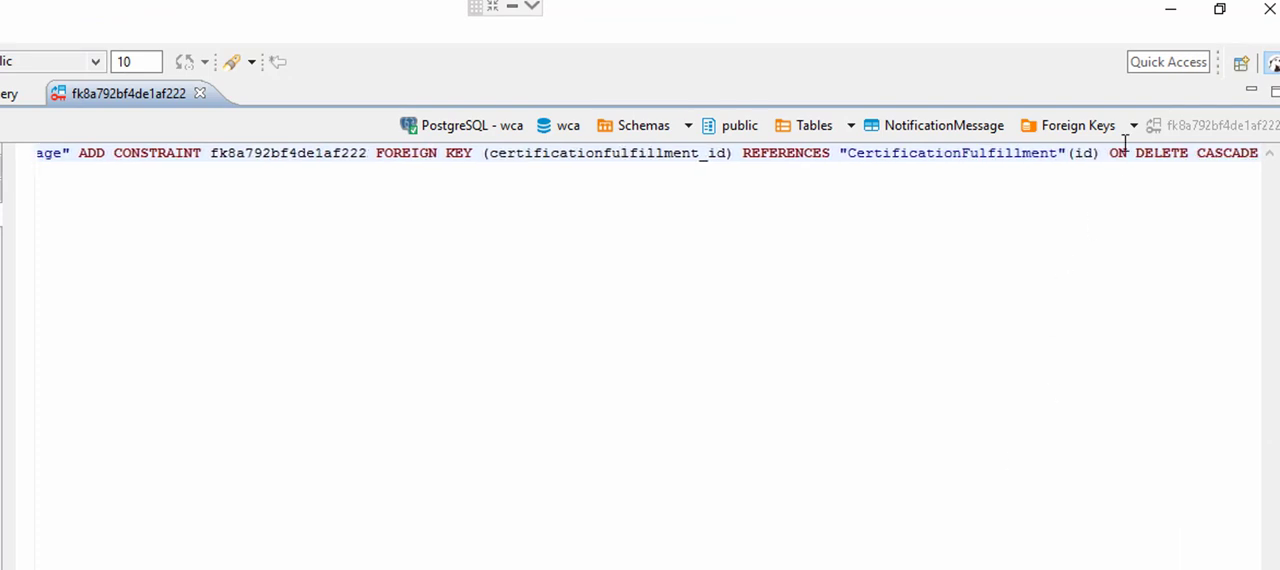